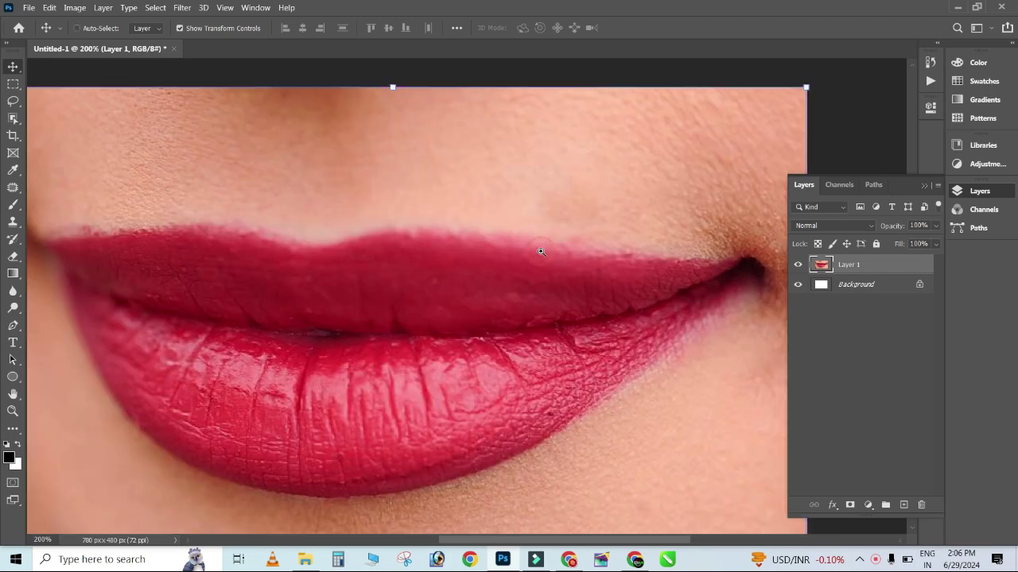
# - Zoom the lips photo to 200% and switch to the Pen tool in Path mode
pyautogui.keyDown('ctrl'); pyautogui.click(541, 251); pyautogui.keyUp('ctrl')
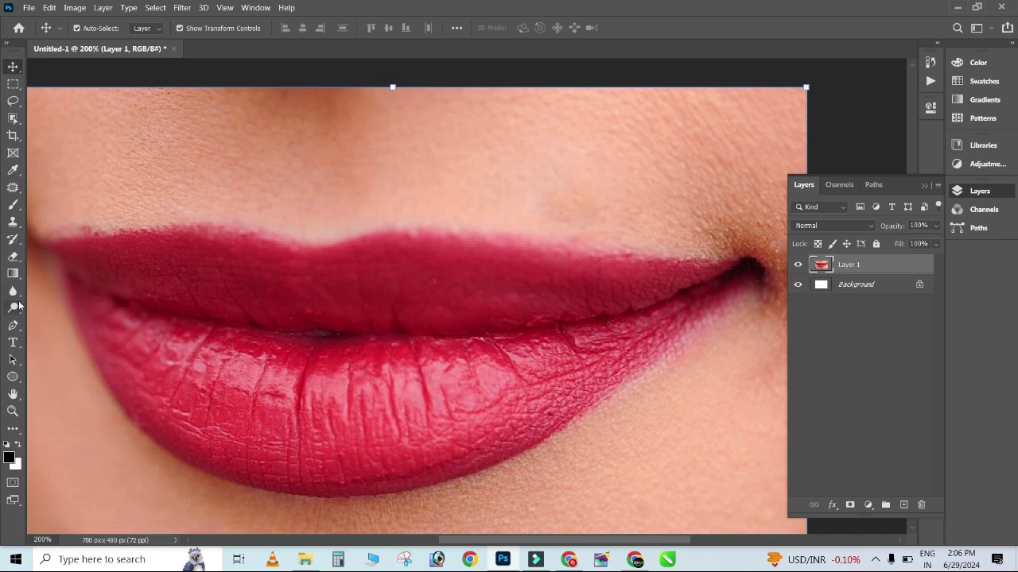
pyautogui.press('p')
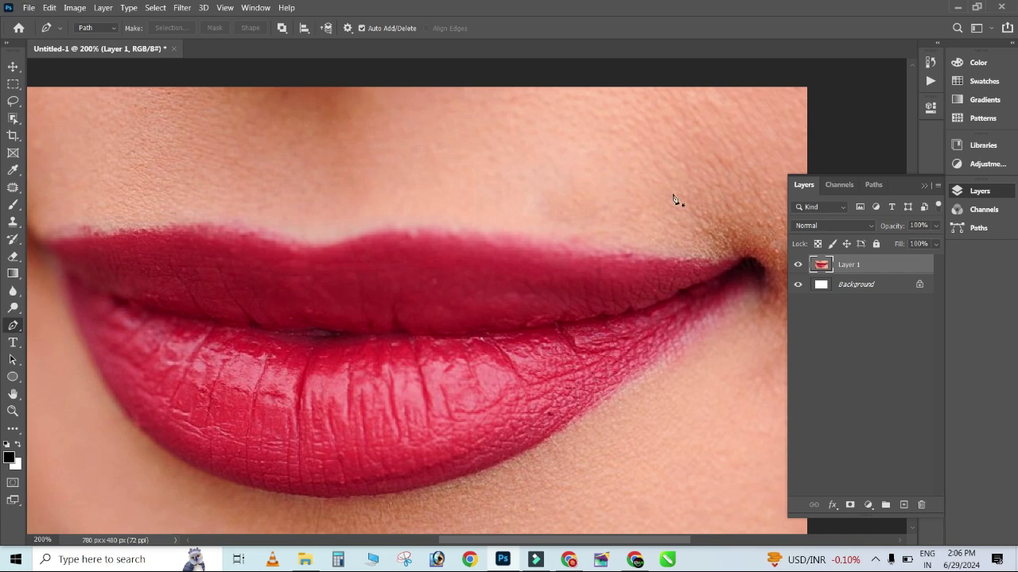
# - Trace anchor points along the upper lip edge from the right corner to the left
pyautogui.click(741, 259)
pyautogui.click(721, 260)
pyautogui.click(692, 259)
pyautogui.click(616, 251)
pyautogui.click(579, 248)
pyautogui.click(525, 234)
pyautogui.click(469, 232)
pyautogui.click(435, 232)
pyautogui.click(391, 230)
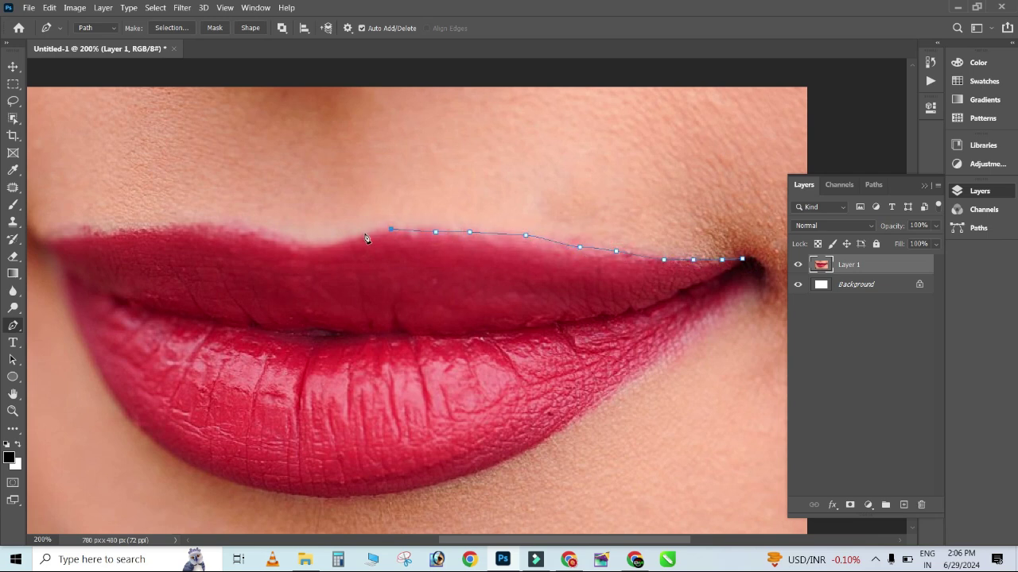
pyautogui.click(337, 241)
pyautogui.click(284, 240)
pyautogui.click(250, 228)
pyautogui.click(215, 221)
pyautogui.click(157, 225)
pyautogui.click(112, 230)
pyautogui.click(73, 232)
# - Round the left lip corner and trace down the lower lip's left and bottom curve
pyautogui.click(36, 241)
pyautogui.click(53, 260)
pyautogui.click(62, 271)
pyautogui.click(71, 315)
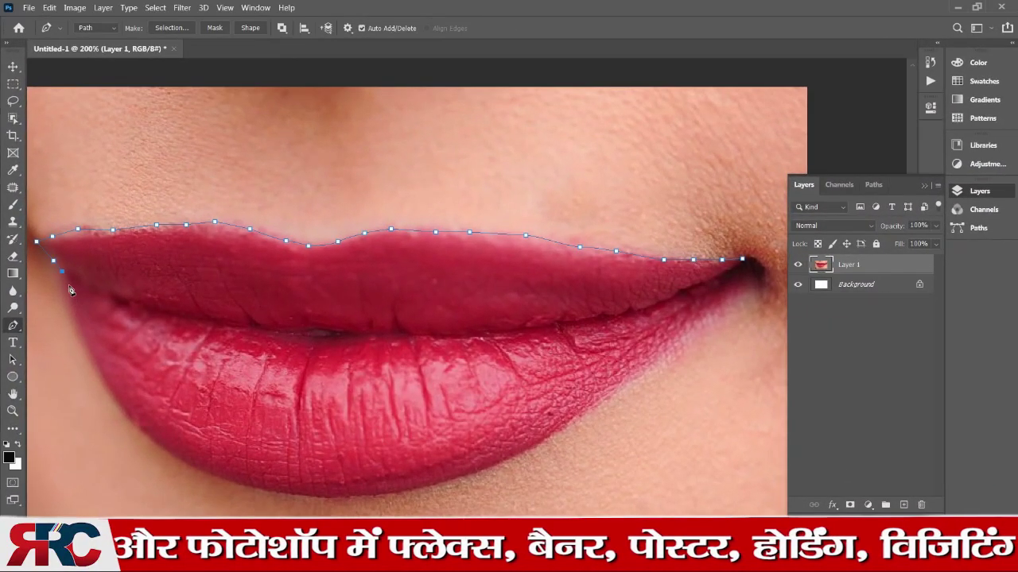
pyautogui.click(92, 356)
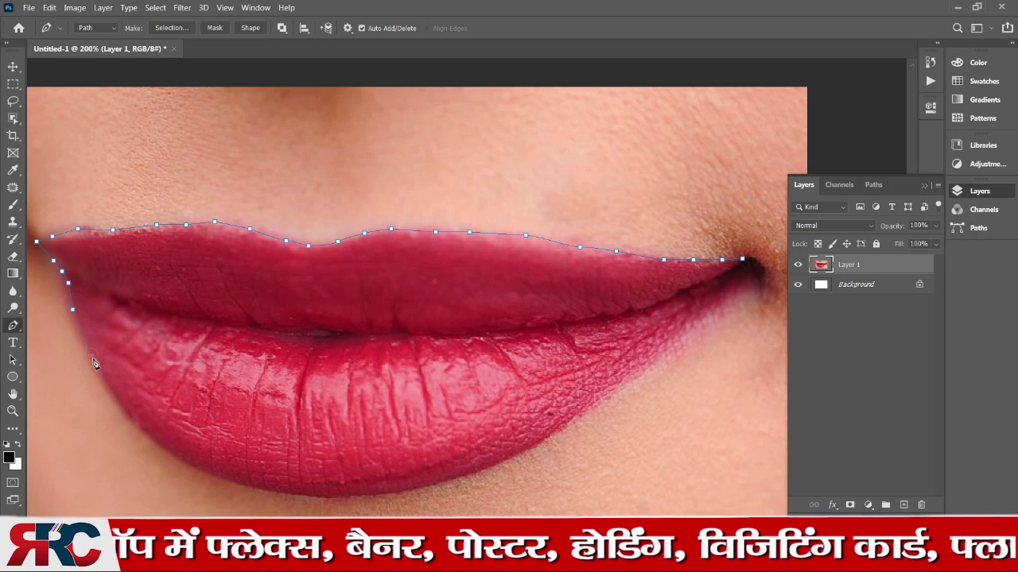
pyautogui.click(116, 397)
pyautogui.click(135, 425)
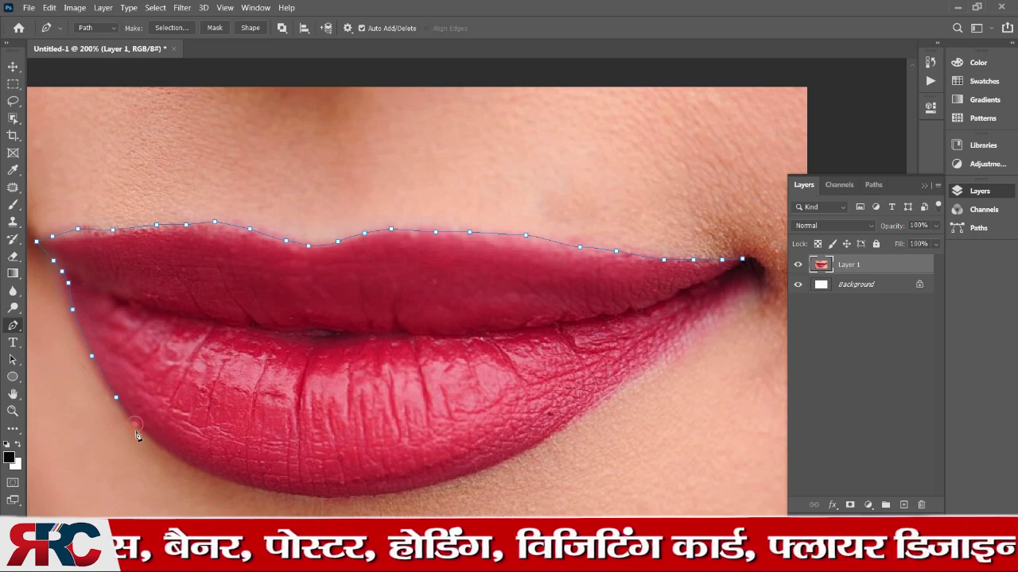
pyautogui.click(158, 444)
pyautogui.click(182, 462)
pyautogui.click(212, 477)
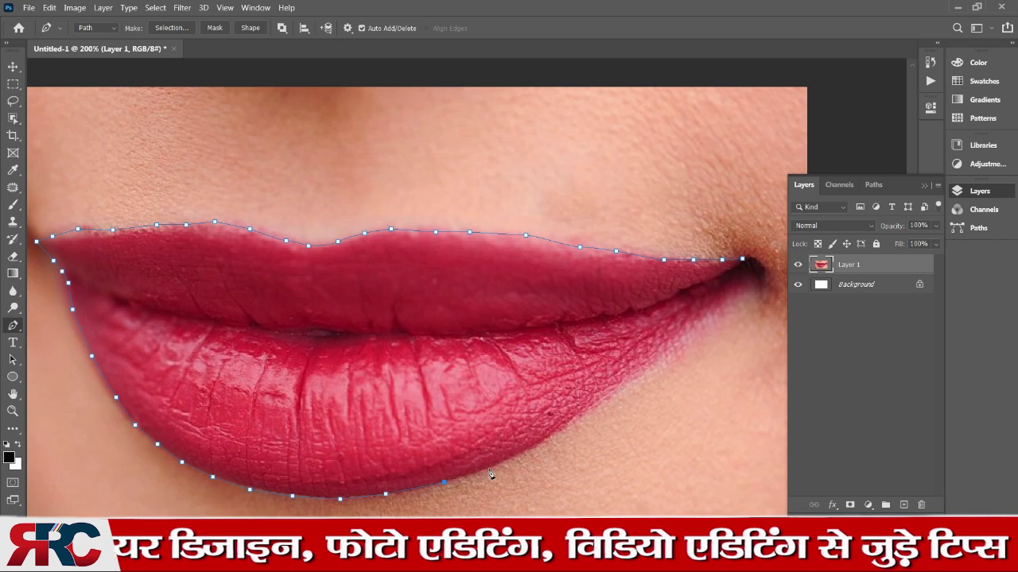
# - Trace the lower lip edge up to the right corner and close the path at the first anchor
pyautogui.click(539, 446)
pyautogui.click(579, 416)
pyautogui.click(618, 388)
pyautogui.click(657, 361)
pyautogui.click(692, 334)
pyautogui.click(733, 302)
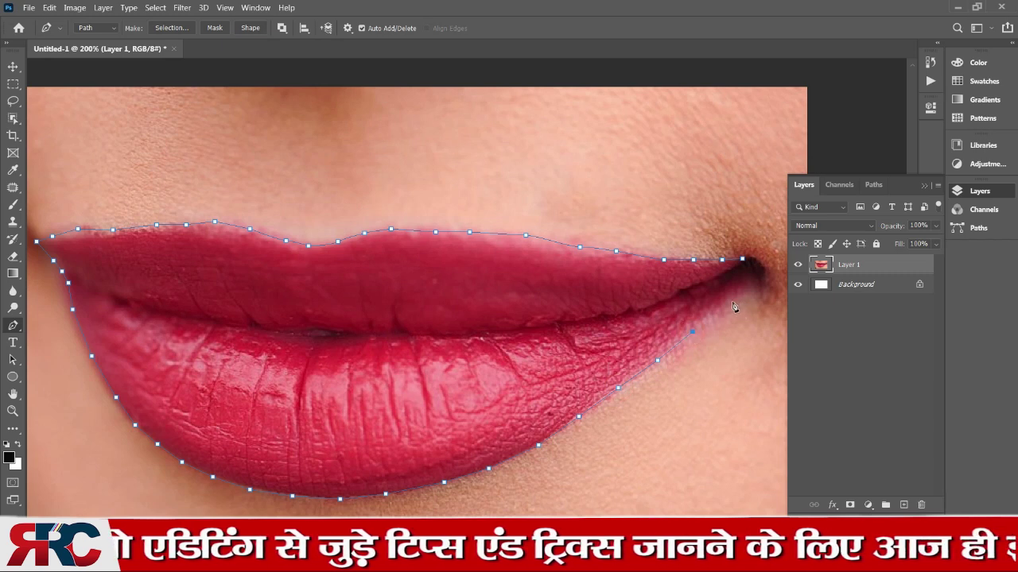
pyautogui.click(753, 286)
pyautogui.click(762, 273)
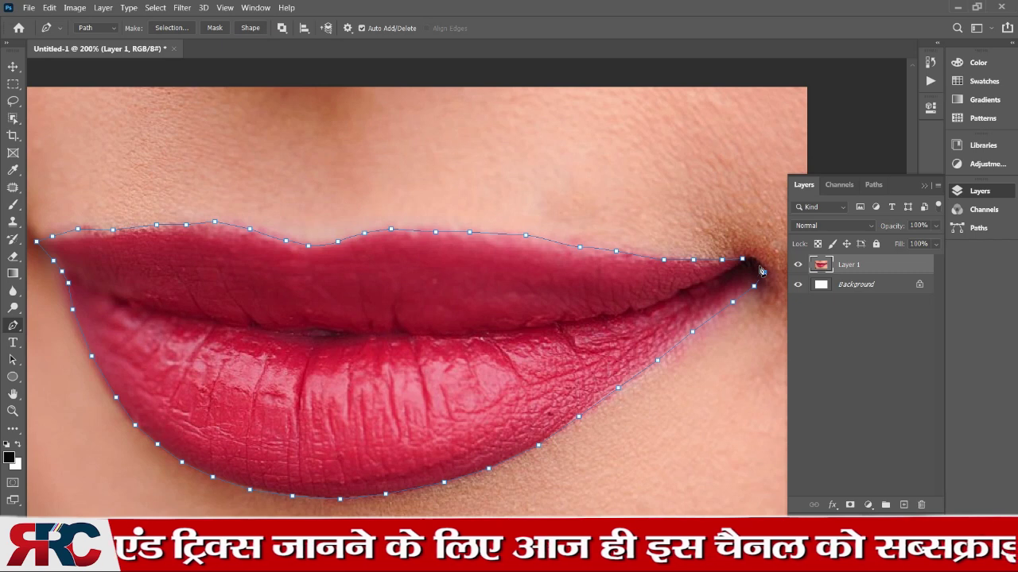
pyautogui.click(755, 261)
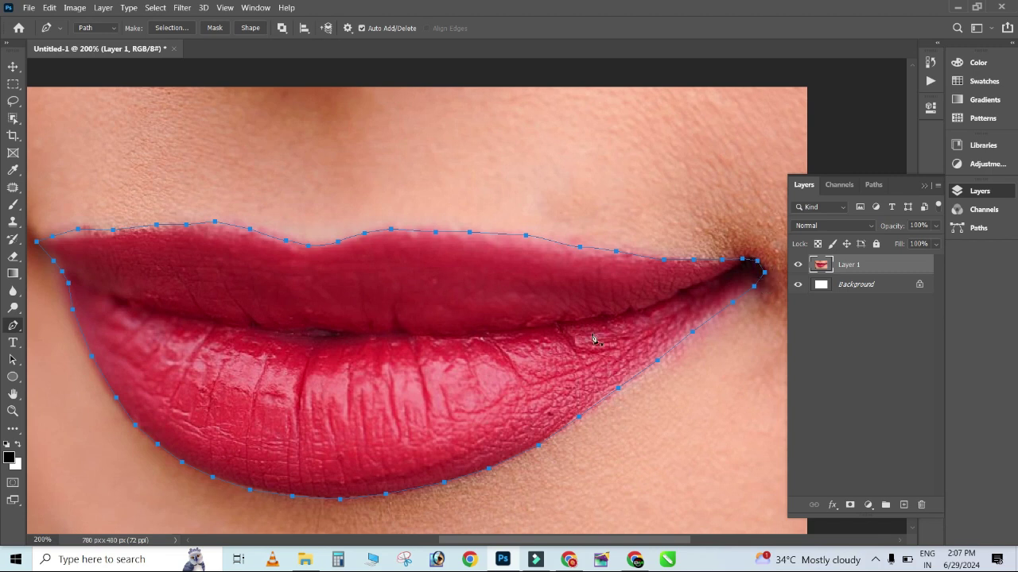
# - Convert the lip path into a selection using Make Selection with a 2-pixel feather radius
pyautogui.rightClick(434, 296)
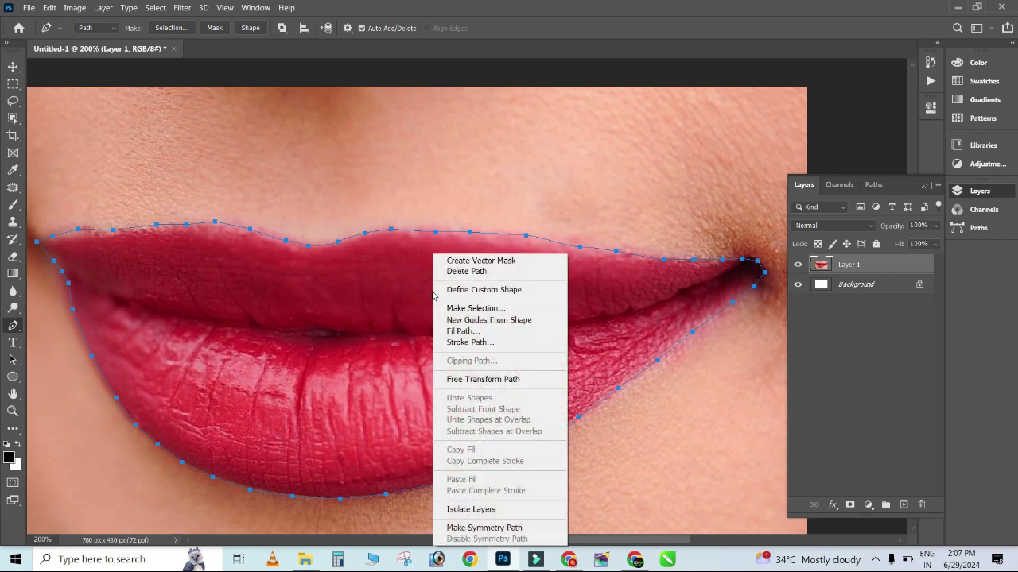
pyautogui.click(491, 309)
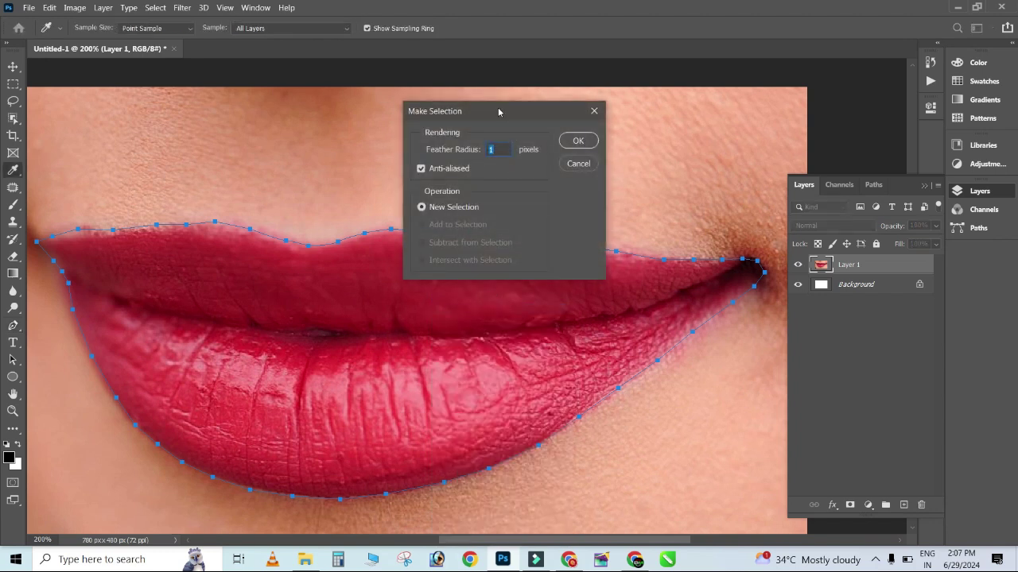
pyautogui.moveTo(499, 110); pyautogui.dragTo(581, 161)
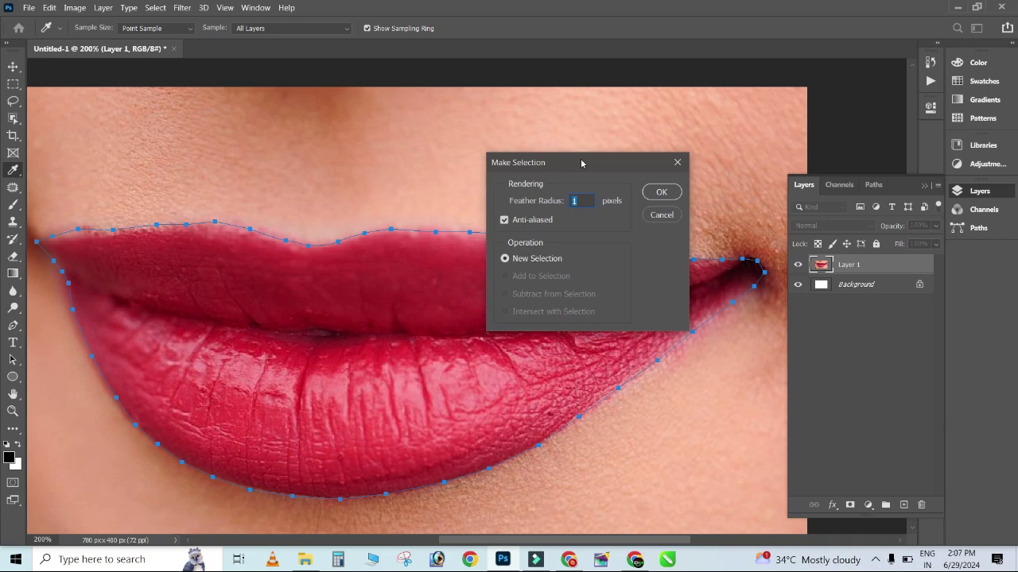
pyautogui.click(581, 200)
pyautogui.write('2')
pyautogui.moveTo(587, 168); pyautogui.dragTo(619, 171)
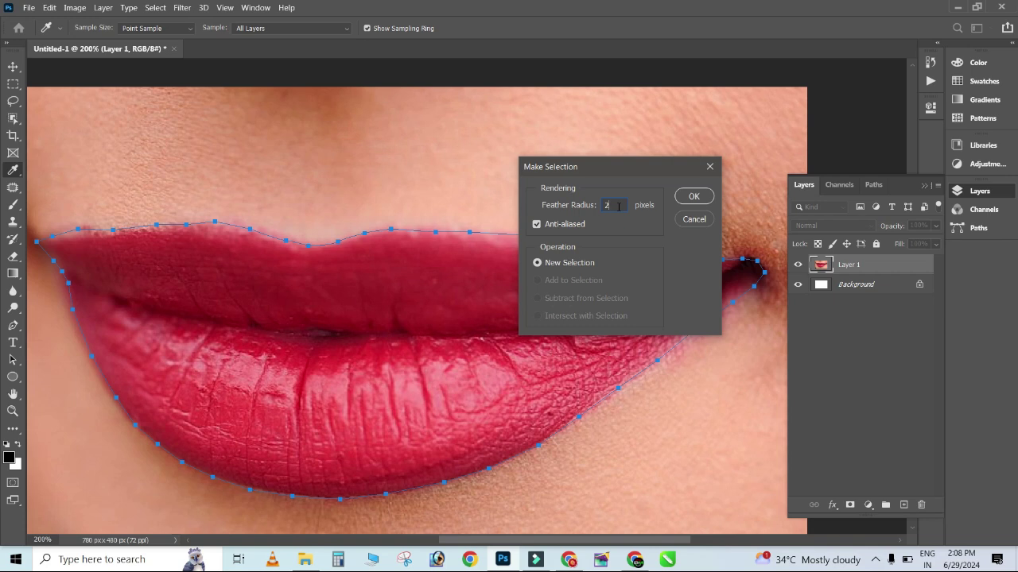
pyautogui.click(696, 199)
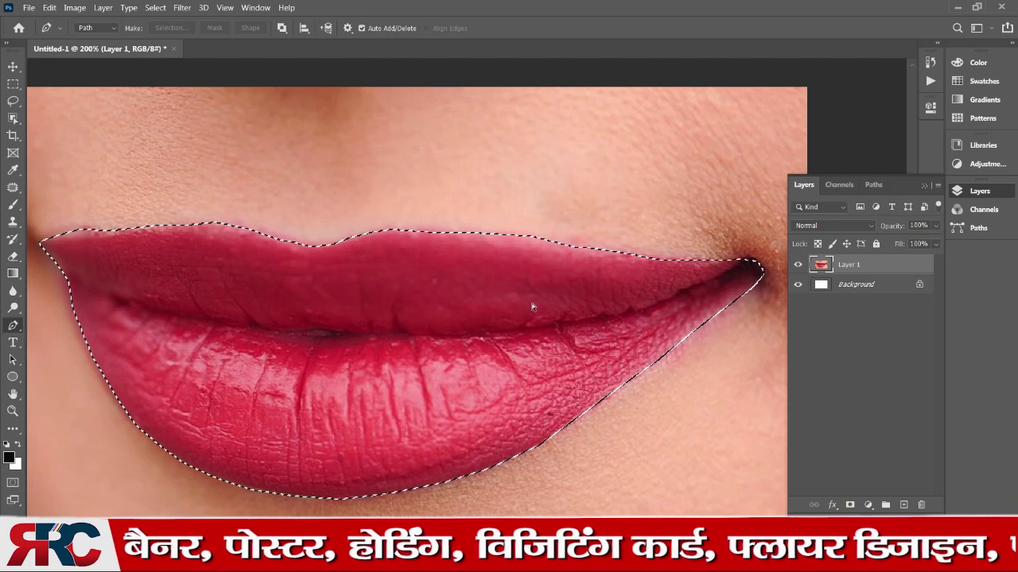
# - In Hue/Saturation, enable Colorize and preview the lips at hue 206, saturation +54
pyautogui.hotkey('ctrl', 'u')
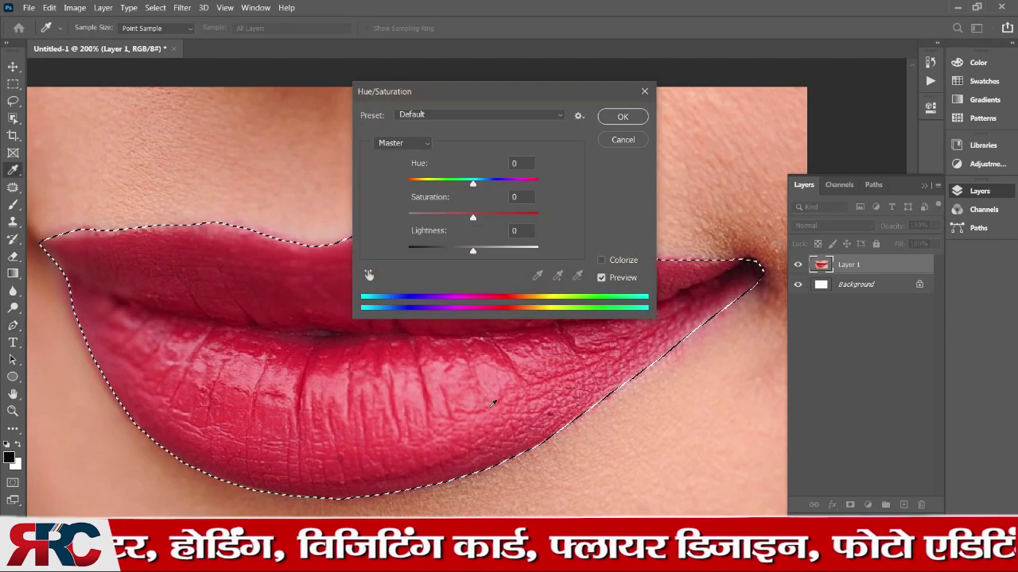
pyautogui.moveTo(485, 88)
pyautogui.mouseDown()
pyautogui.moveTo(606, 99)
pyautogui.moveTo(254, 132)
pyautogui.moveTo(794, 286)
pyautogui.moveTo(833, 283)
pyautogui.mouseUp()
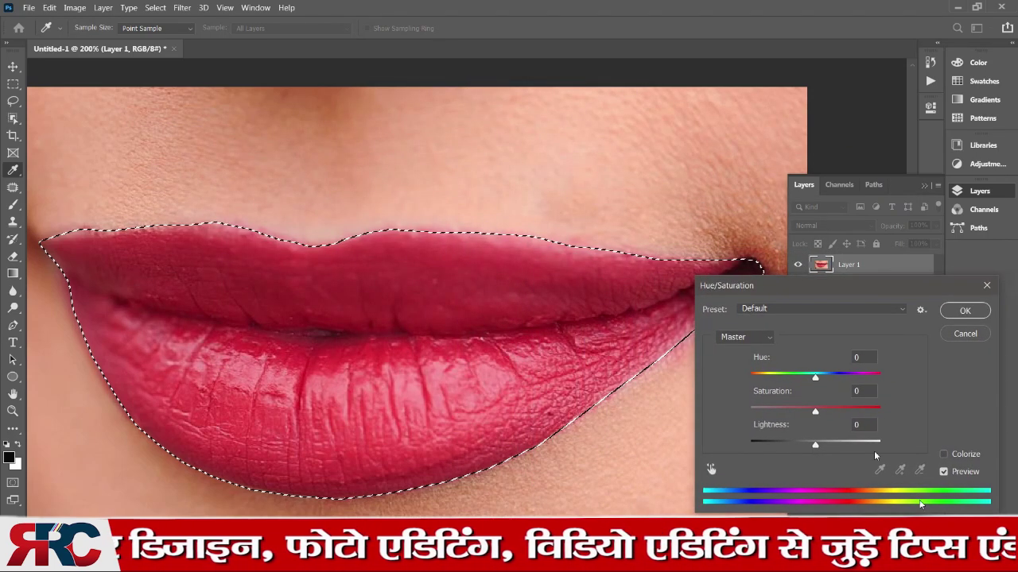
pyautogui.click(945, 455)
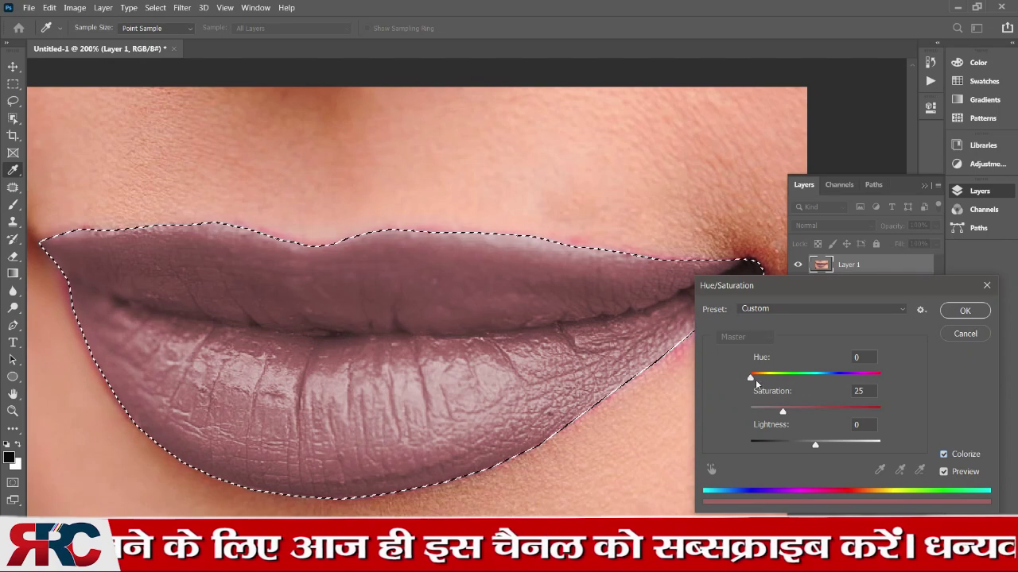
pyautogui.moveTo(752, 380)
pyautogui.mouseDown()
pyautogui.moveTo(845, 371)
pyautogui.moveTo(828, 373)
pyautogui.mouseUp()
pyautogui.moveTo(782, 411)
pyautogui.mouseDown()
pyautogui.moveTo(866, 411)
pyautogui.moveTo(800, 411)
pyautogui.mouseUp()
pyautogui.click(800, 411)
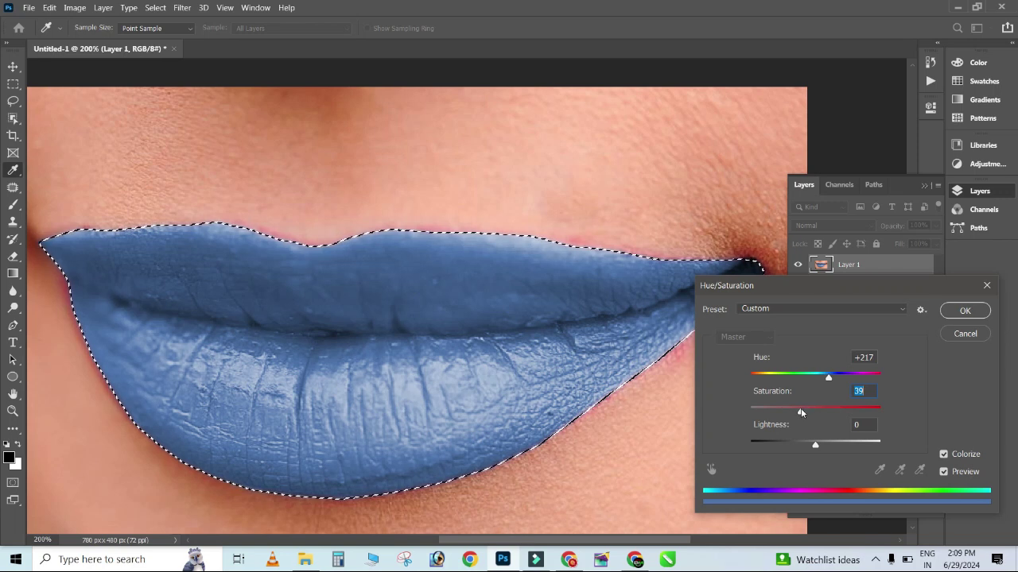
pyautogui.moveTo(801, 411)
pyautogui.mouseDown()
pyautogui.moveTo(821, 410)
pyautogui.moveTo(800, 378)
pyautogui.moveTo(749, 379)
pyautogui.mouseUp()
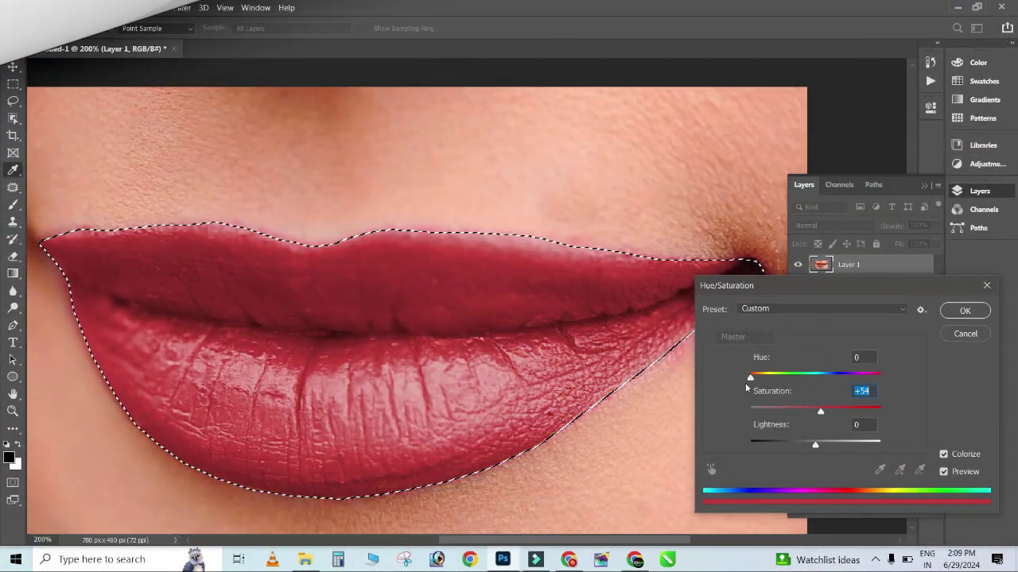
# - Set Colorize to hue +345, saturation +67, lightness -2 and apply the magenta-pink colour
pyautogui.click(745, 383)
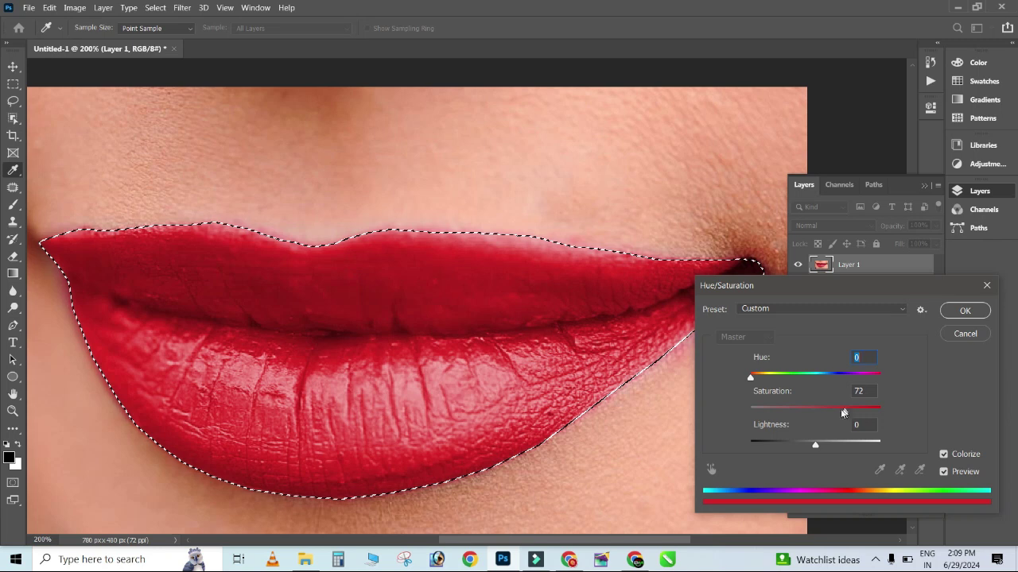
pyautogui.moveTo(827, 412)
pyautogui.mouseDown()
pyautogui.moveTo(811, 411)
pyautogui.moveTo(833, 410)
pyautogui.mouseUp()
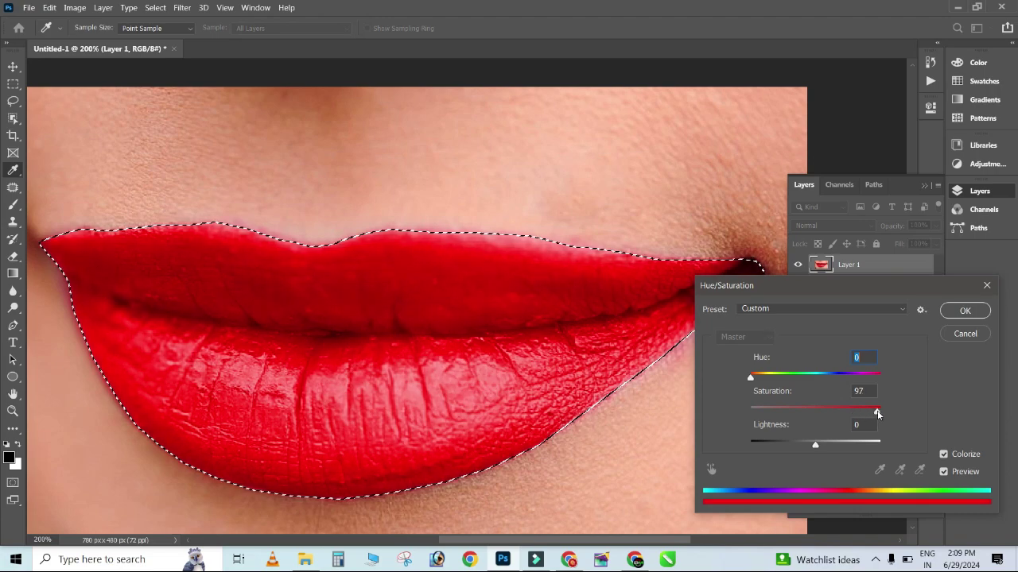
pyautogui.moveTo(874, 414); pyautogui.dragTo(849, 414)
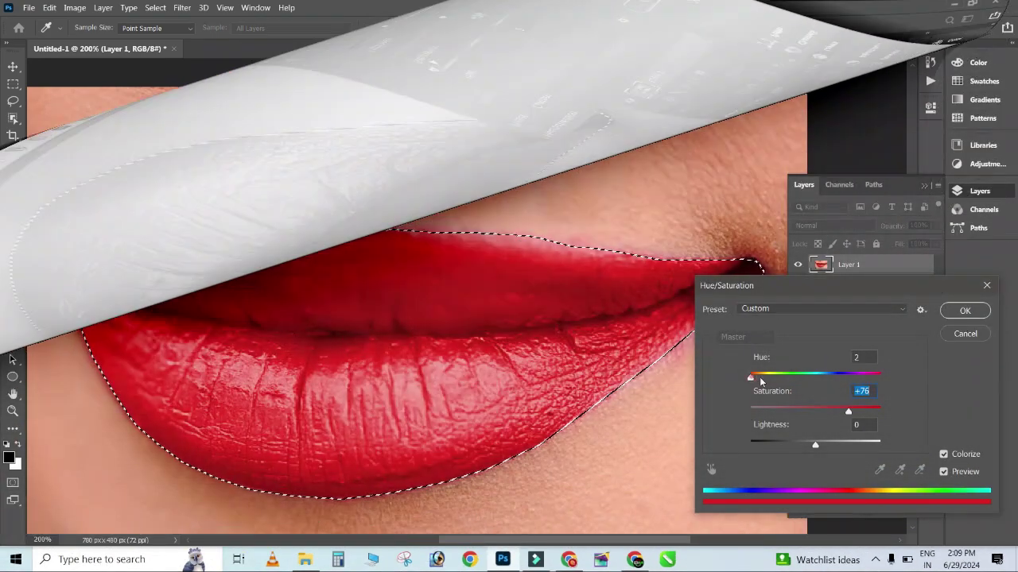
pyautogui.moveTo(760, 380); pyautogui.dragTo(869, 380)
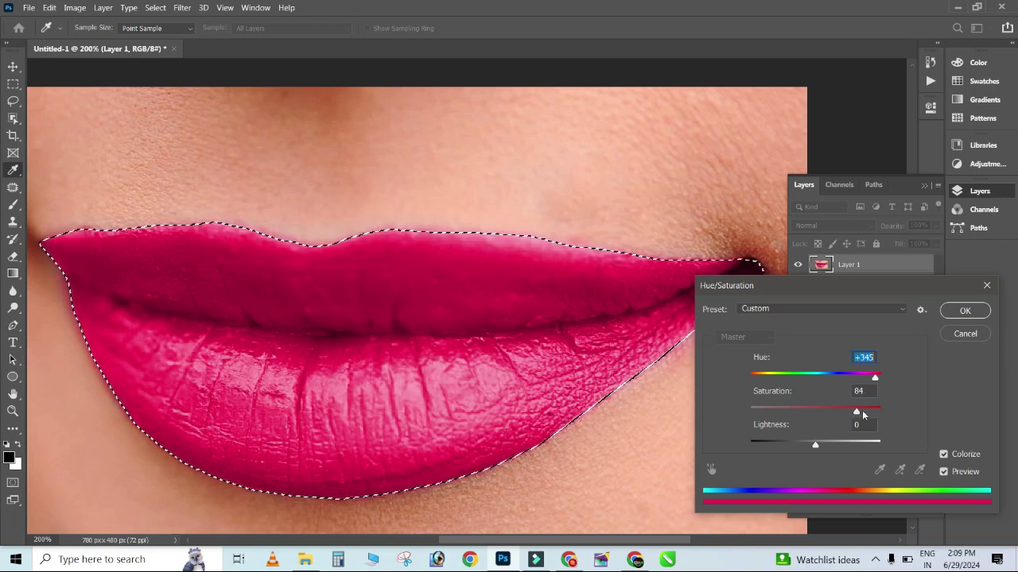
pyautogui.moveTo(846, 412)
pyautogui.mouseDown()
pyautogui.moveTo(867, 413)
pyautogui.moveTo(848, 412)
pyautogui.mouseUp()
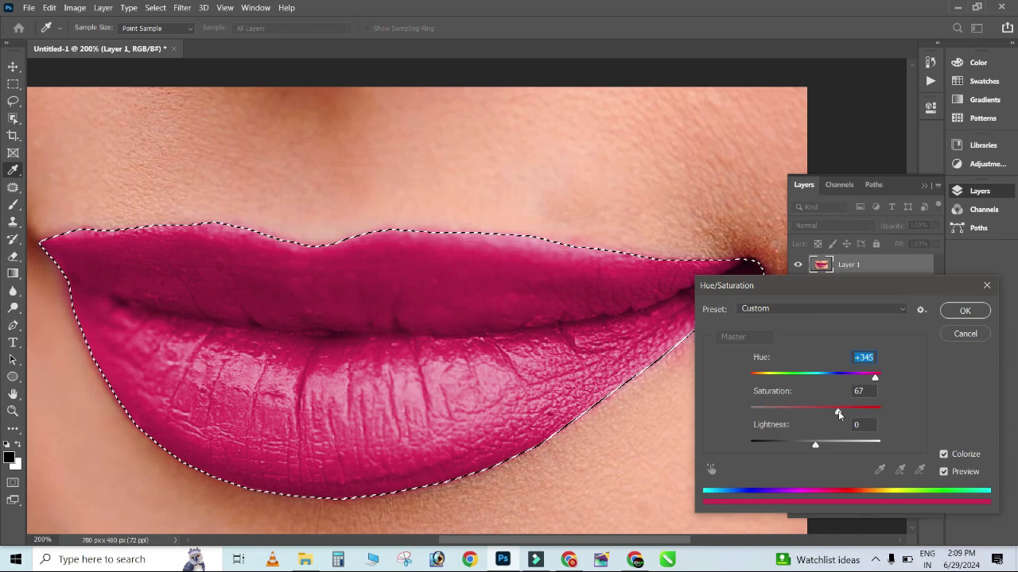
pyautogui.moveTo(815, 445)
pyautogui.mouseDown()
pyautogui.moveTo(803, 449)
pyautogui.moveTo(814, 451)
pyautogui.mouseUp()
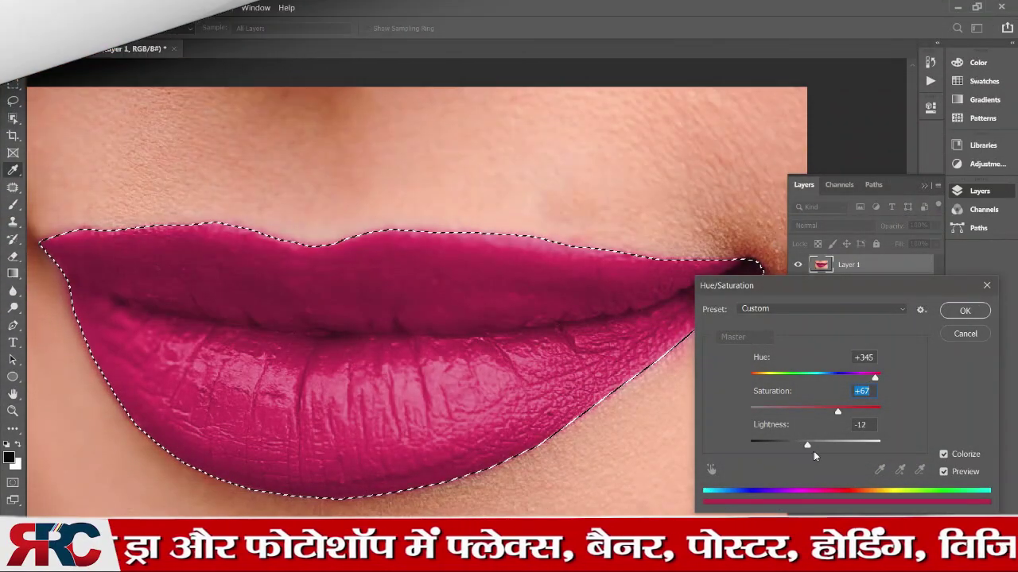
pyautogui.click(964, 310)
# - Switch back to the Pen tool, deselect the lips, and zoom out then back in
pyautogui.press('p')
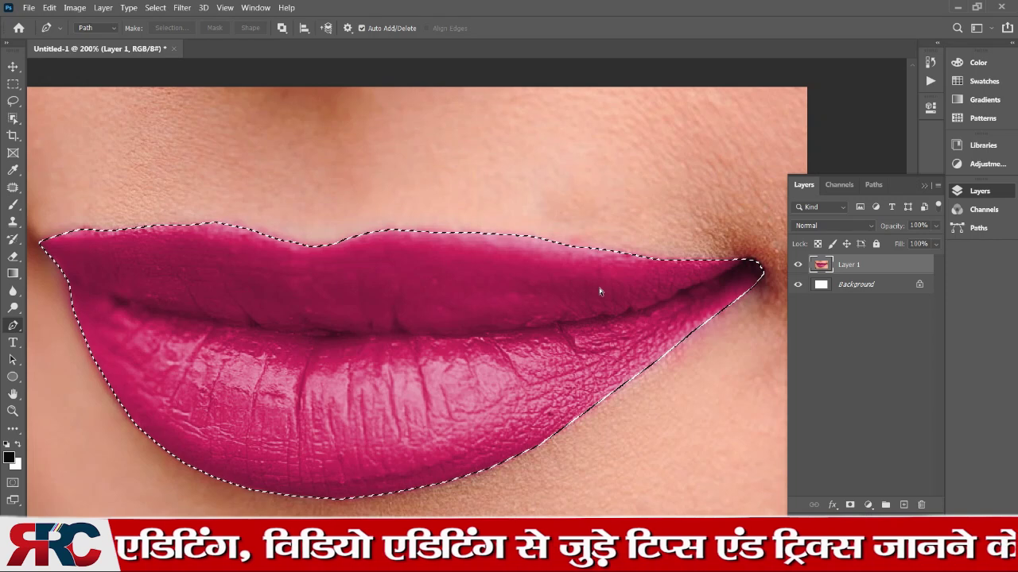
pyautogui.scroll(-1, 598, 288)
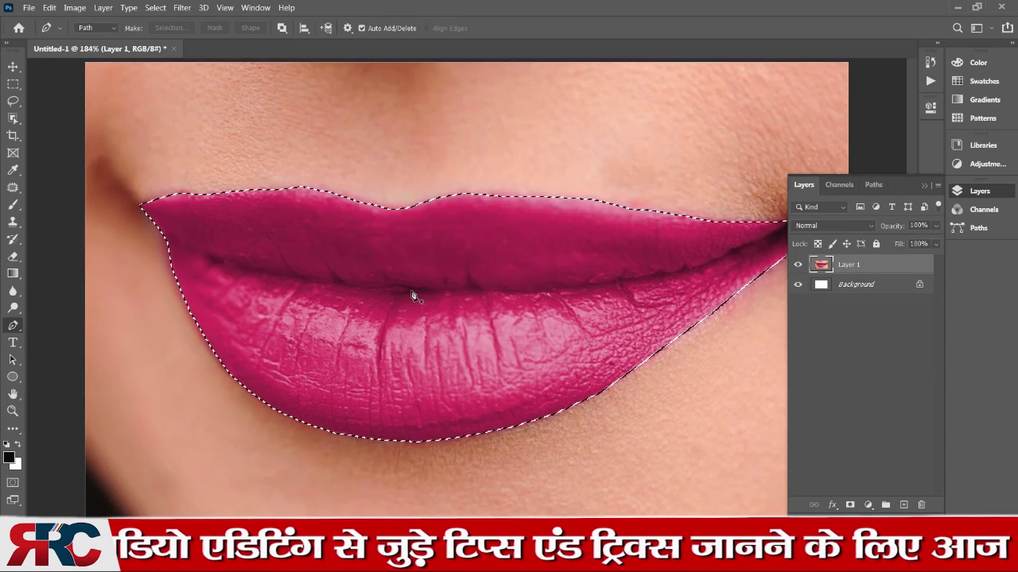
pyautogui.hotkey('ctrl', 'd')
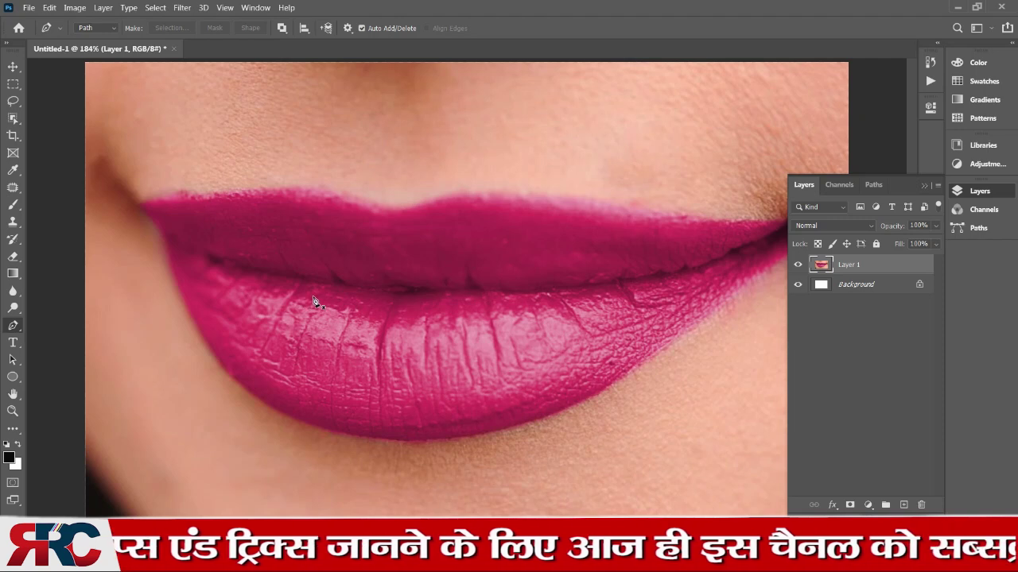
pyautogui.hotkey('ctrl', '-')
pyautogui.hotkey('ctrl', '-')
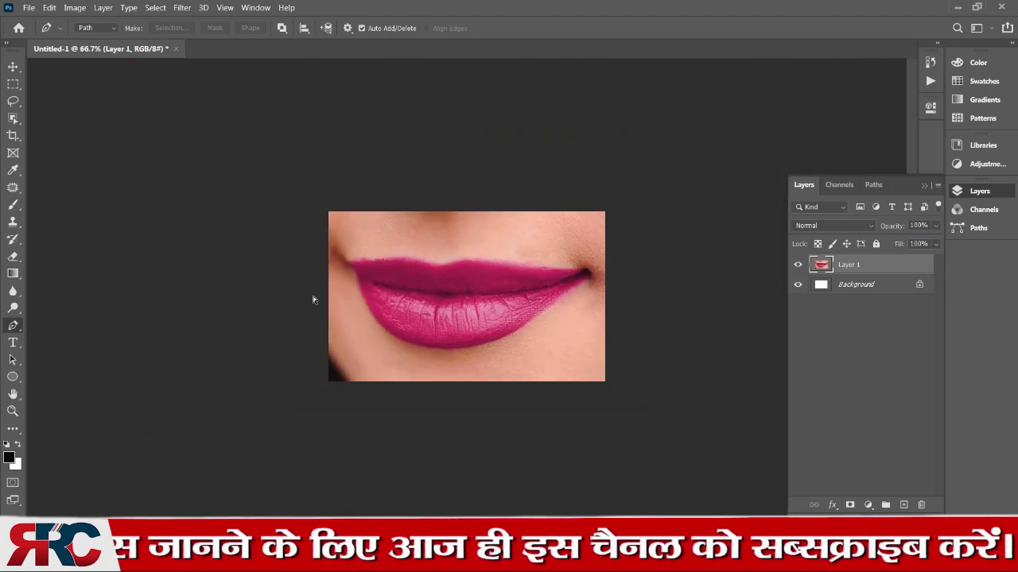
pyautogui.hotkey('ctrl', '+')
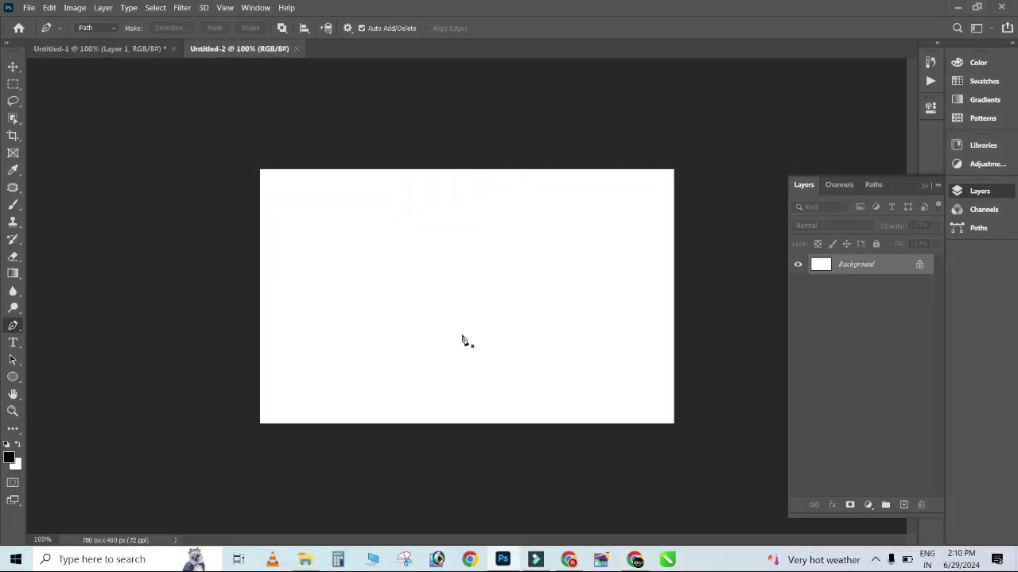
# - Paste the original red lips into Untitled-2 and float both documents as separate windows
pyautogui.hotkey('ctrl', 'v')
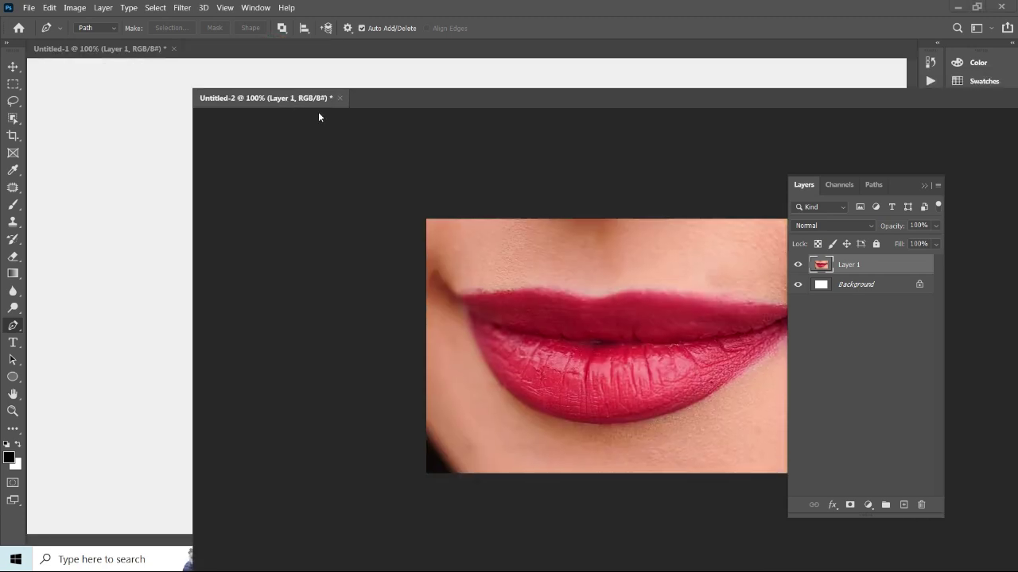
pyautogui.moveTo(276, 49); pyautogui.dragTo(286, 100)
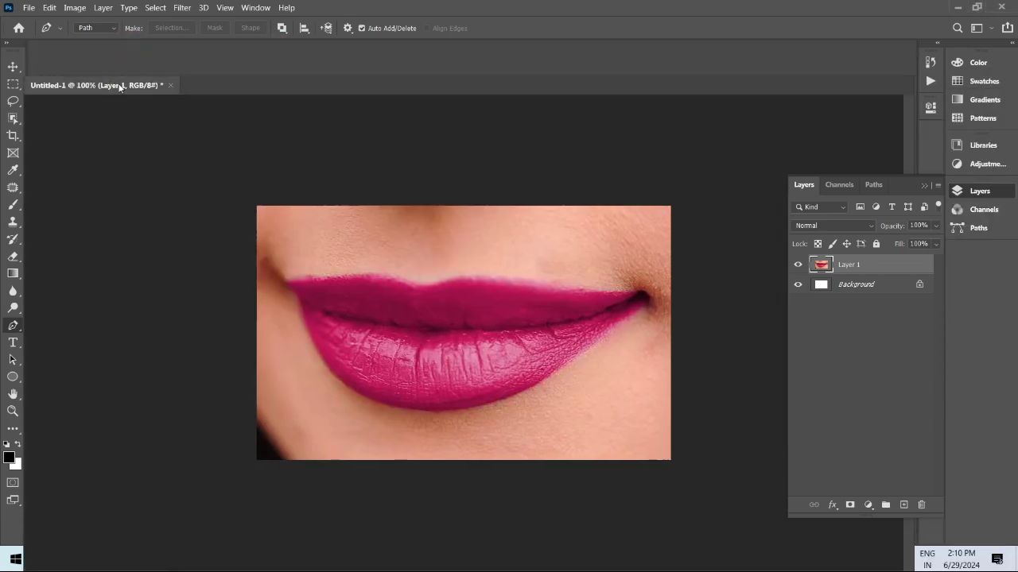
pyautogui.moveTo(120, 48); pyautogui.dragTo(119, 88)
pyautogui.moveTo(477, 99); pyautogui.dragTo(748, 103)
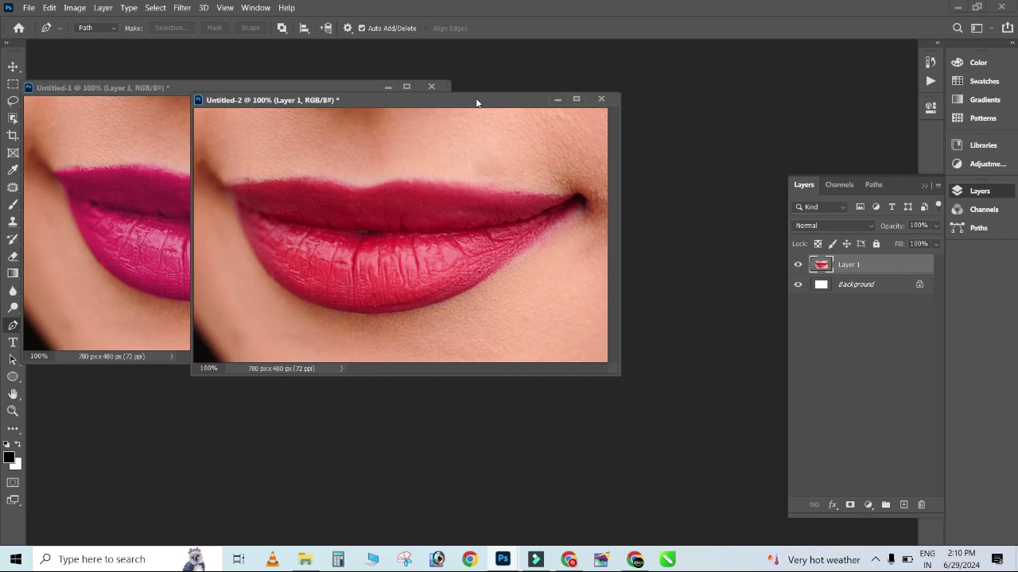
pyautogui.moveTo(747, 102); pyautogui.dragTo(743, 93)
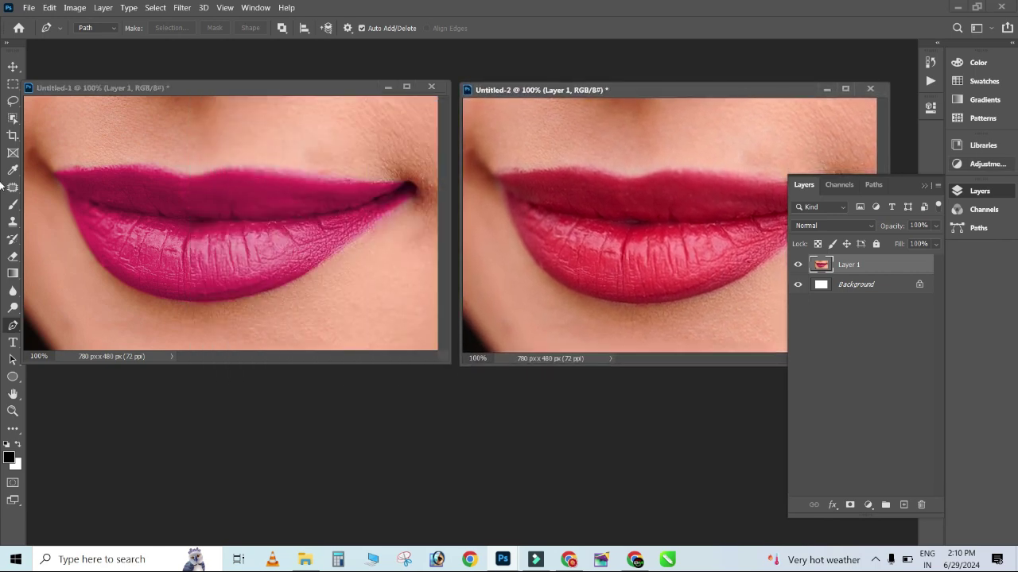
# - Collapse the Layers panel, line the two windows up side by side, and reload the lip selection
pyautogui.click(924, 187)
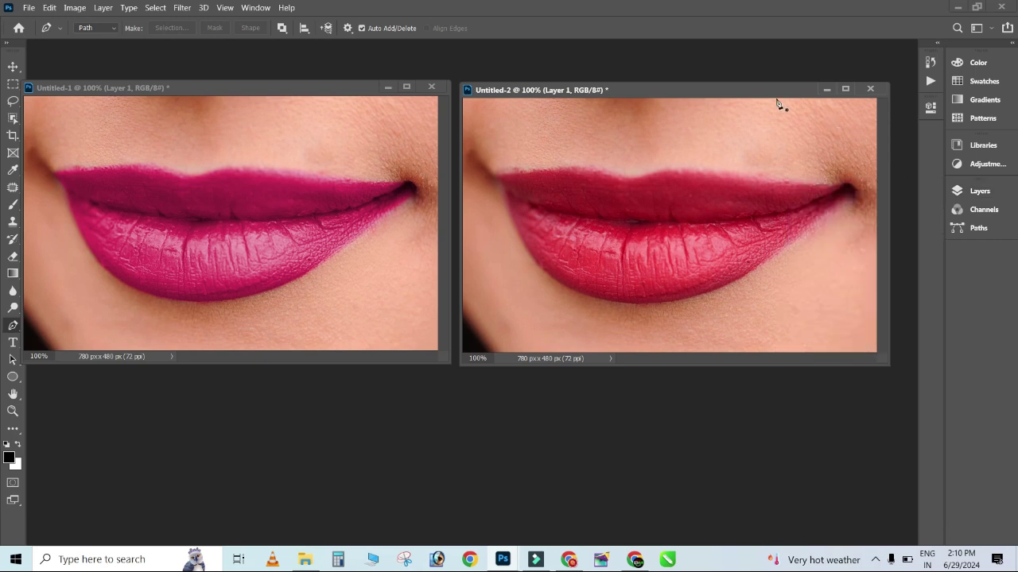
pyautogui.moveTo(656, 94); pyautogui.dragTo(670, 152)
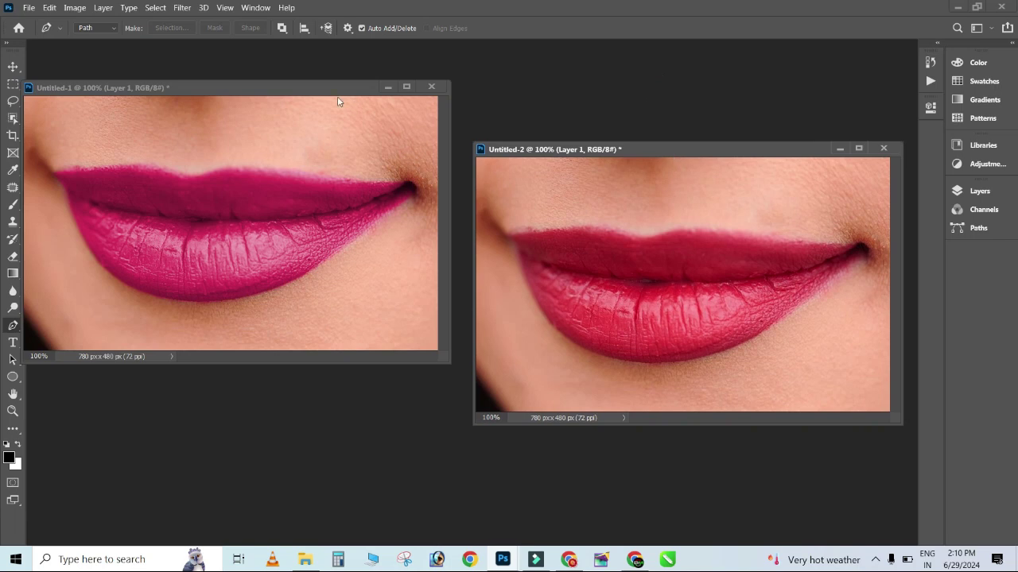
pyautogui.moveTo(309, 87); pyautogui.dragTo(326, 149)
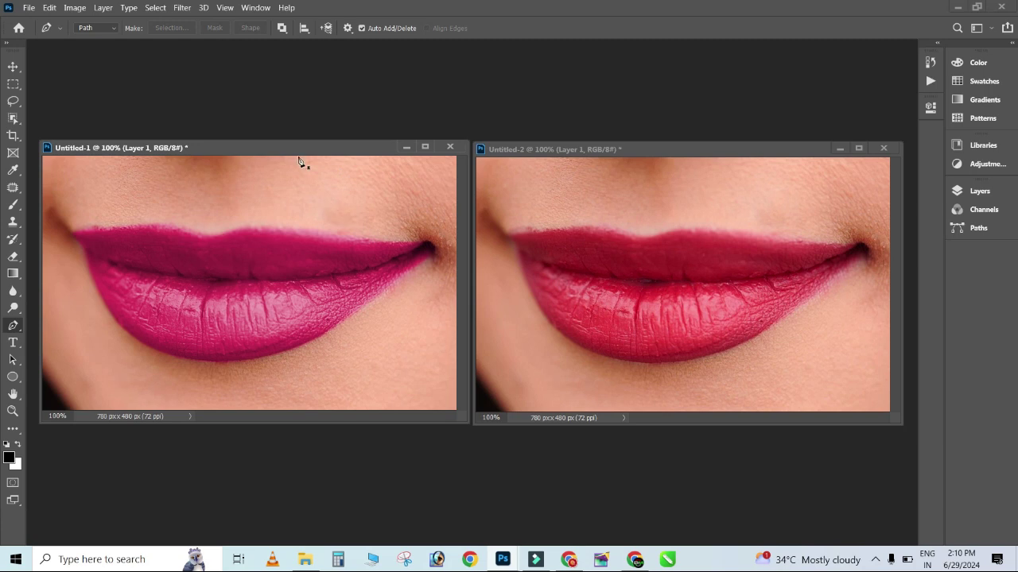
pyautogui.hotkey('ctrl', 'Return')
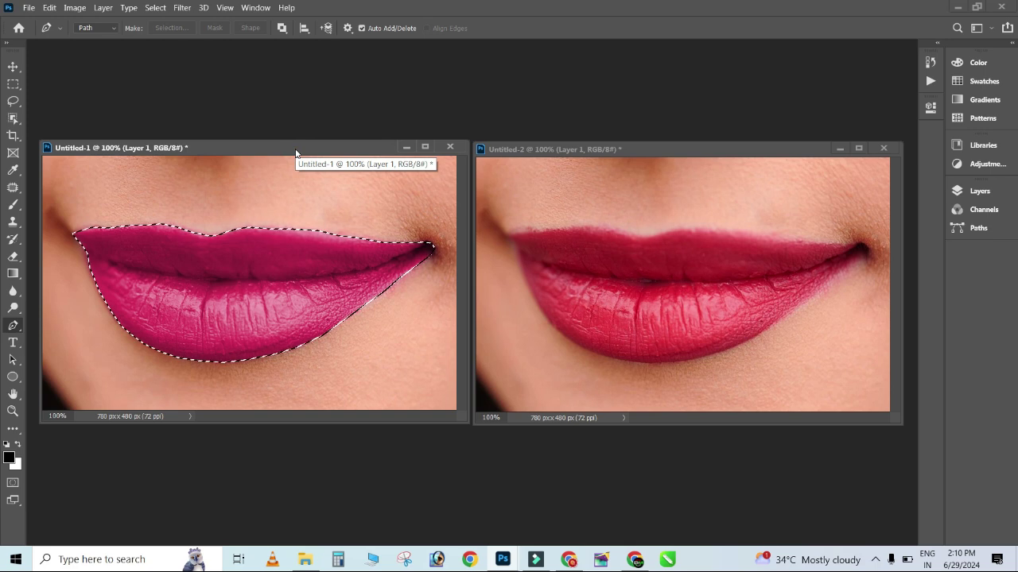